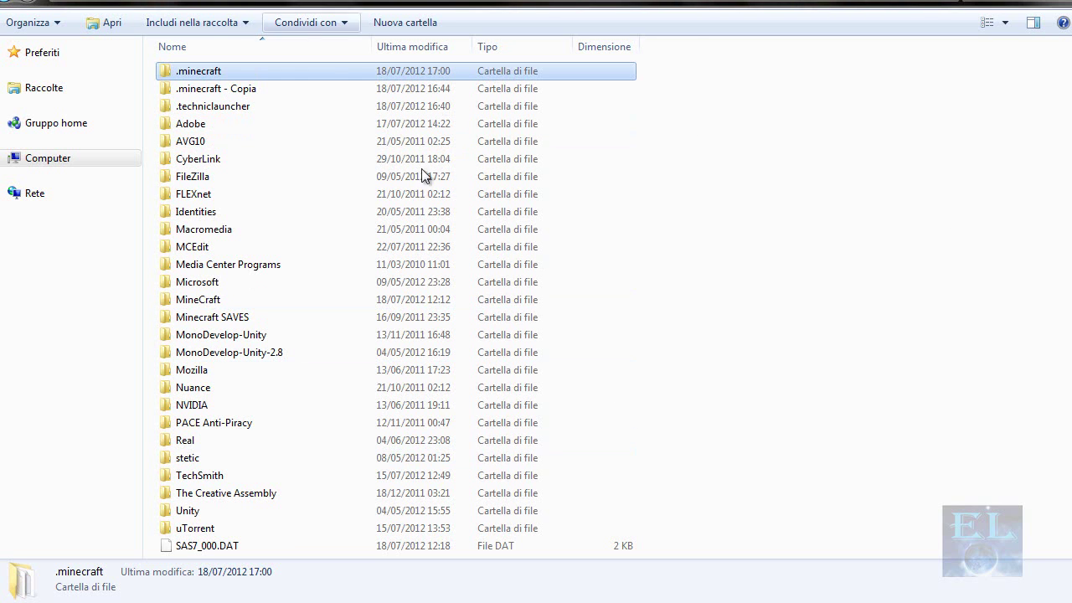
# Open the Roaming folder through %appdata% and go into the bin folder inside .minecraft.
pyautogui.press('super')
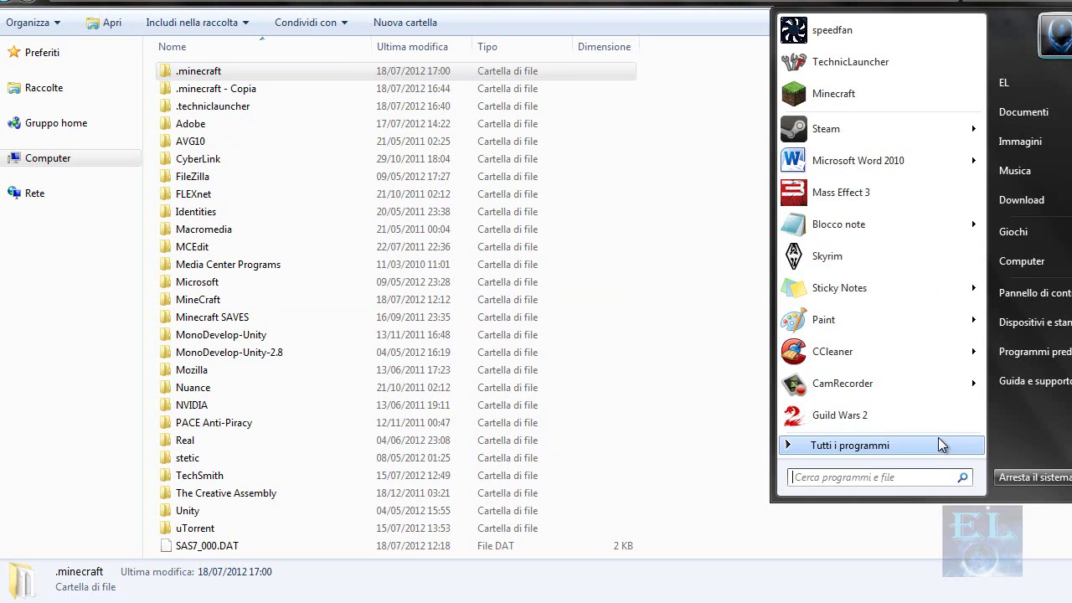
pyautogui.write('%appdata%')
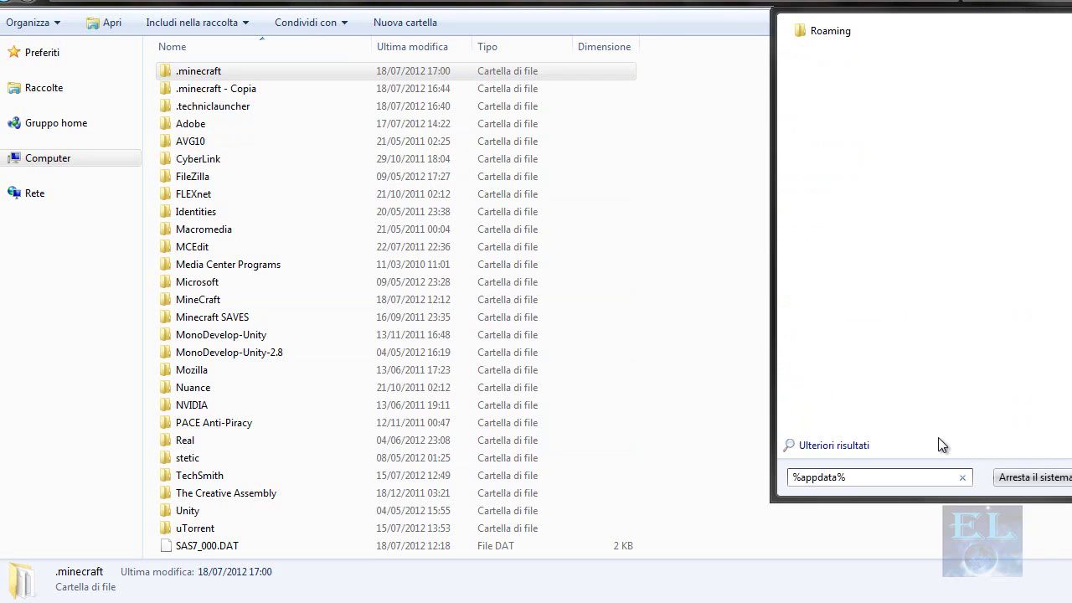
pyautogui.press('Return')
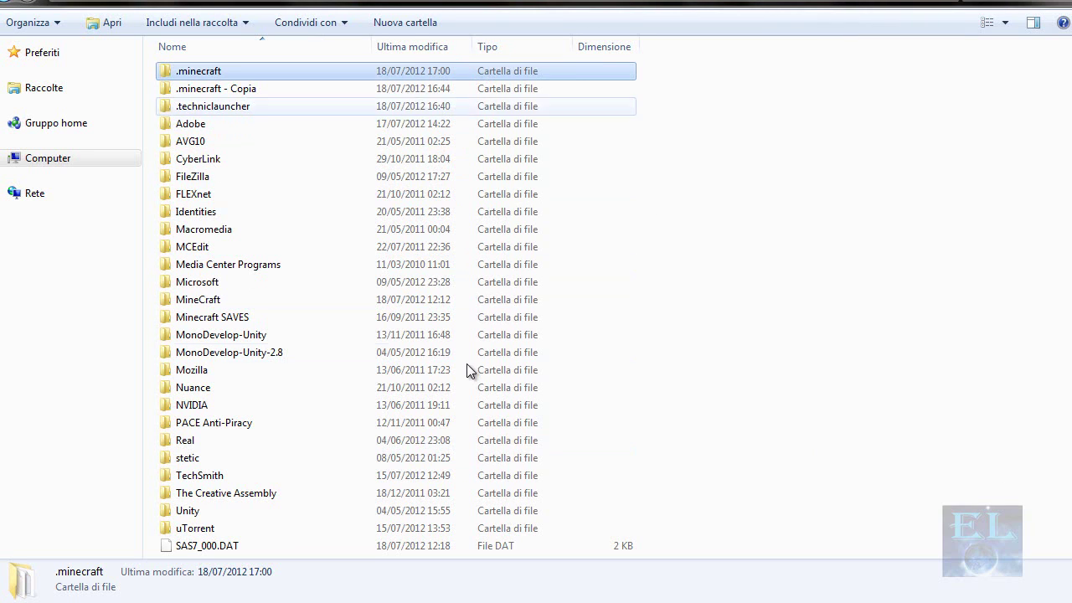
pyautogui.doubleClick(214, 70)
pyautogui.doubleClick(181, 71)
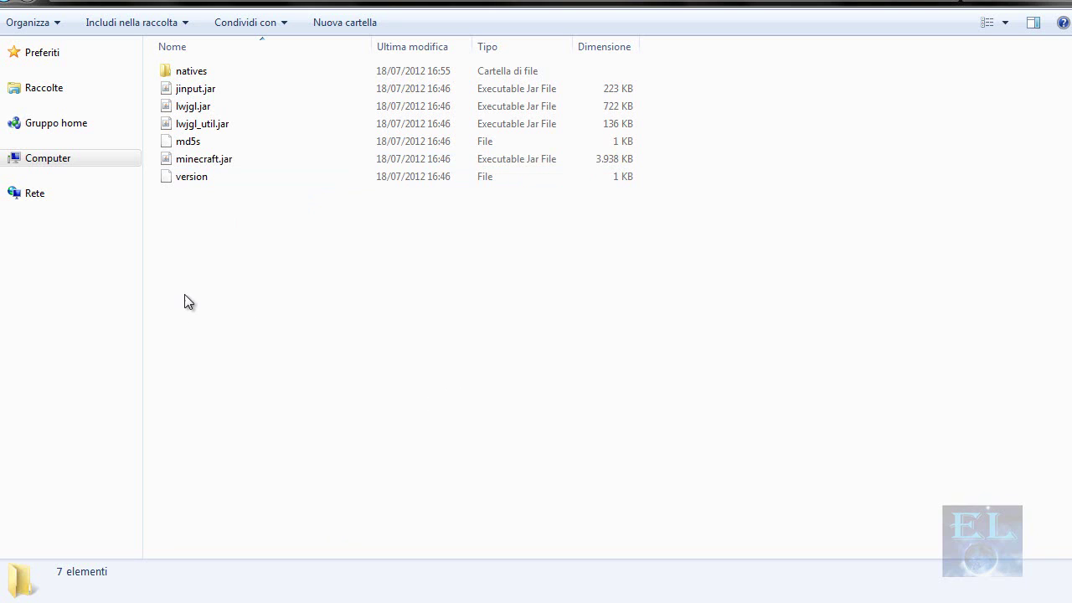
# Open minecraft.jar as an archive in 7-Zip and place its window so the bin folder's files stay reachable.
pyautogui.rightClick(205, 162)
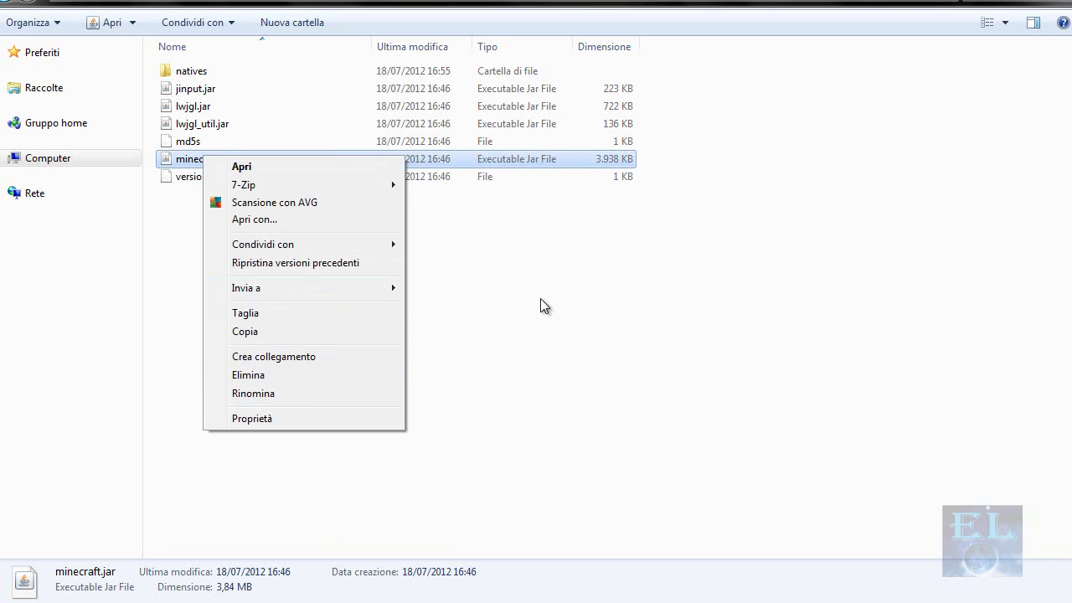
pyautogui.moveTo(375, 188)
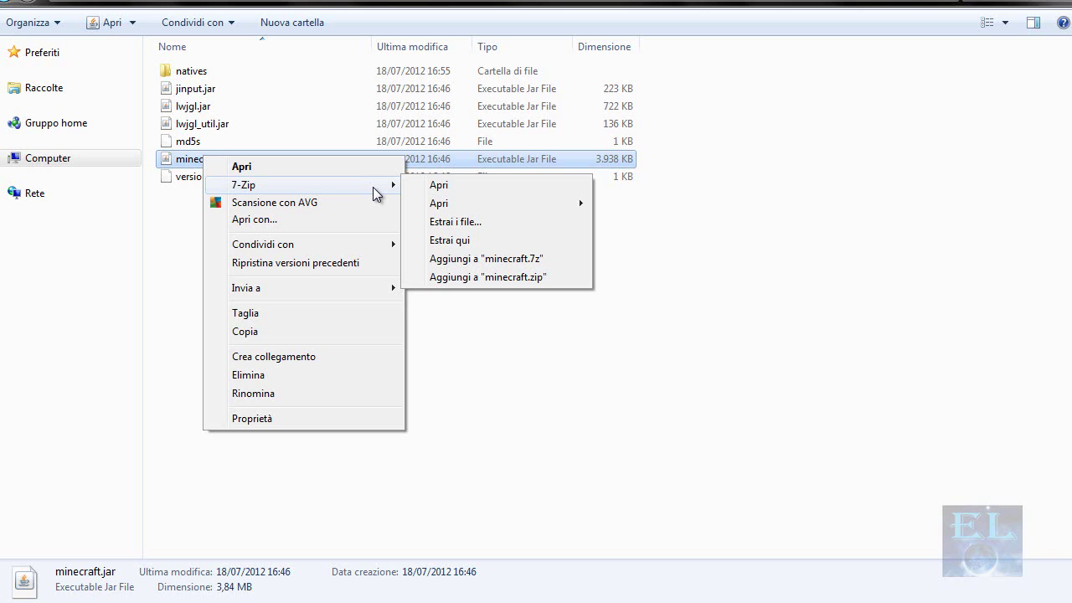
pyautogui.click(438, 185)
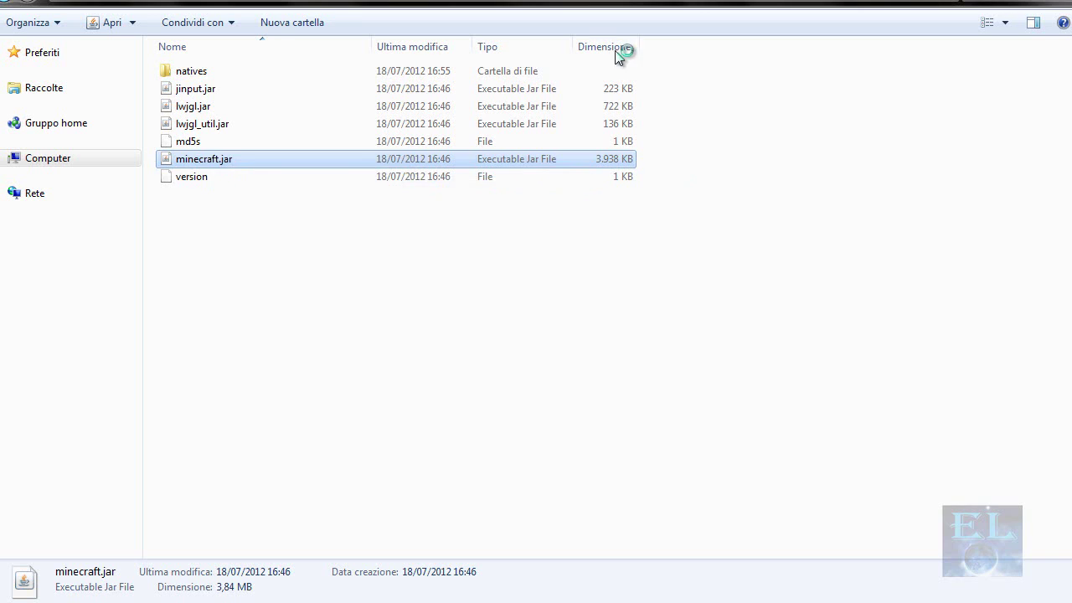
pyautogui.scroll(-7, 251, 347)
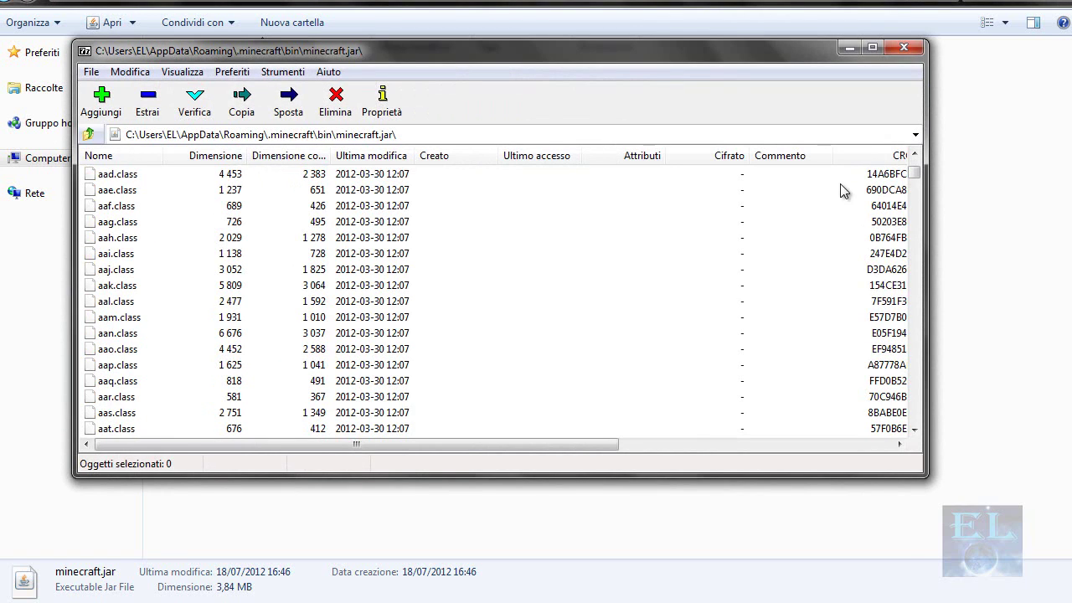
pyautogui.moveTo(913, 180); pyautogui.dragTo(948, 159)
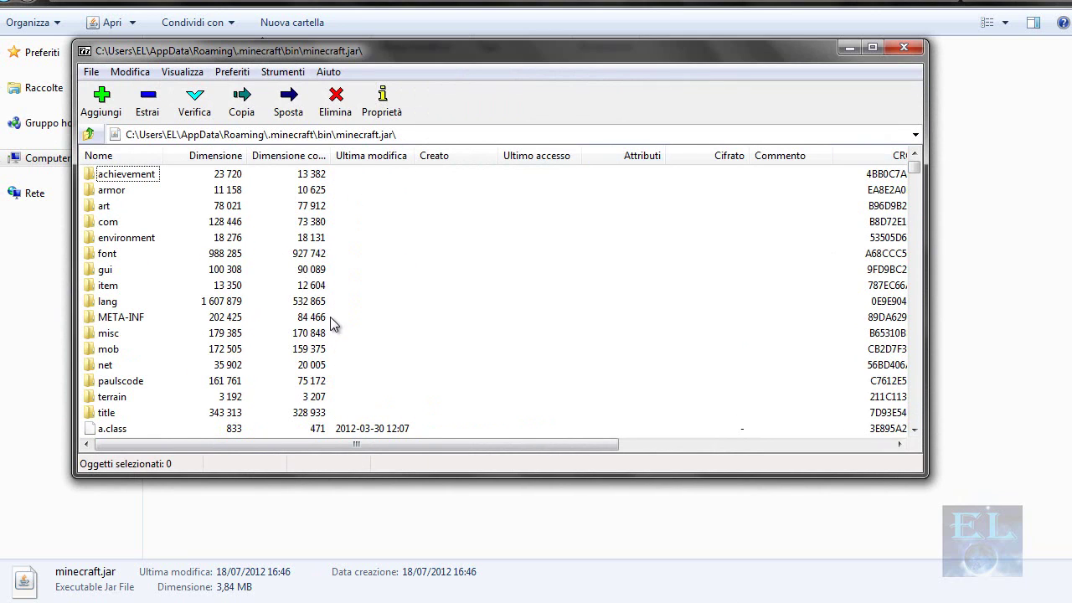
pyautogui.moveTo(267, 49); pyautogui.dragTo(416, 52)
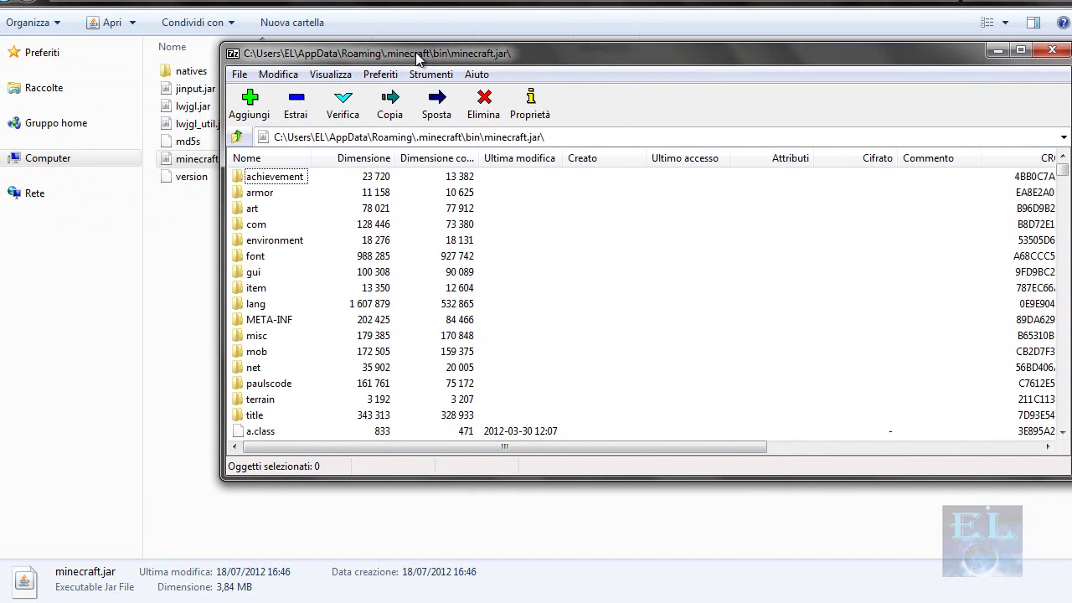
# Copy alternate.png and default.png out of the archive's font folder into the bin folder.
pyautogui.doubleClick(251, 256)
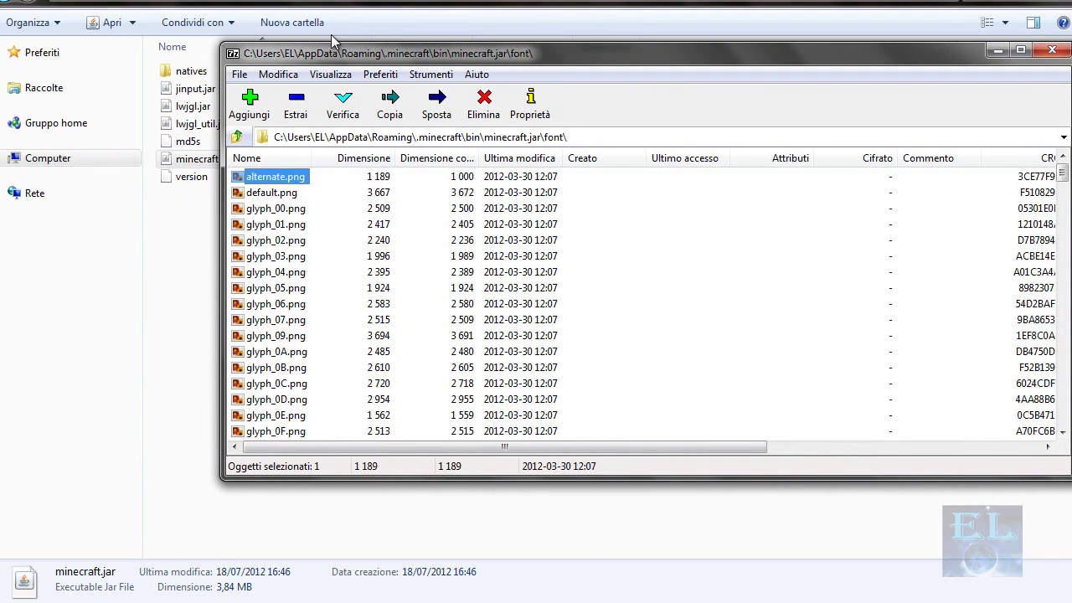
pyautogui.moveTo(370, 56); pyautogui.dragTo(402, 52)
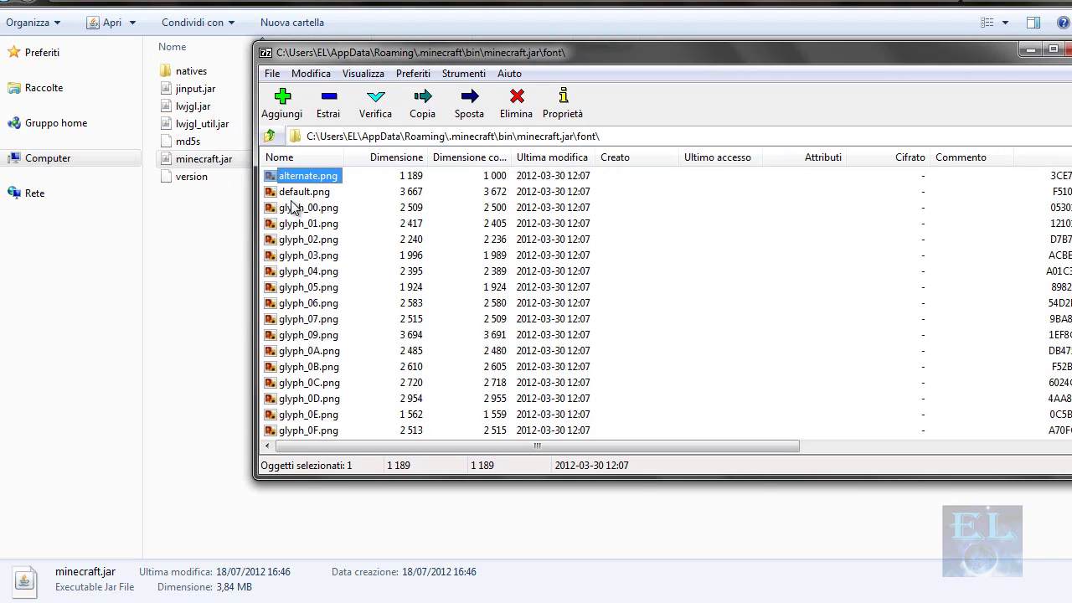
pyautogui.keyDown('ctrl'); pyautogui.click(296, 197); pyautogui.keyUp('ctrl')
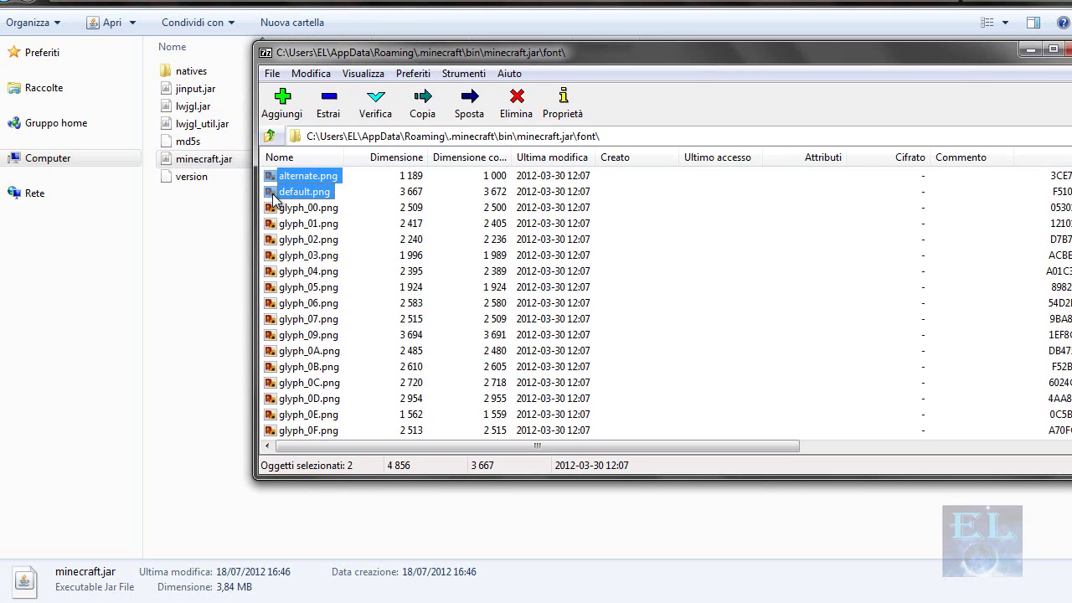
pyautogui.moveTo(273, 199); pyautogui.dragTo(185, 333)
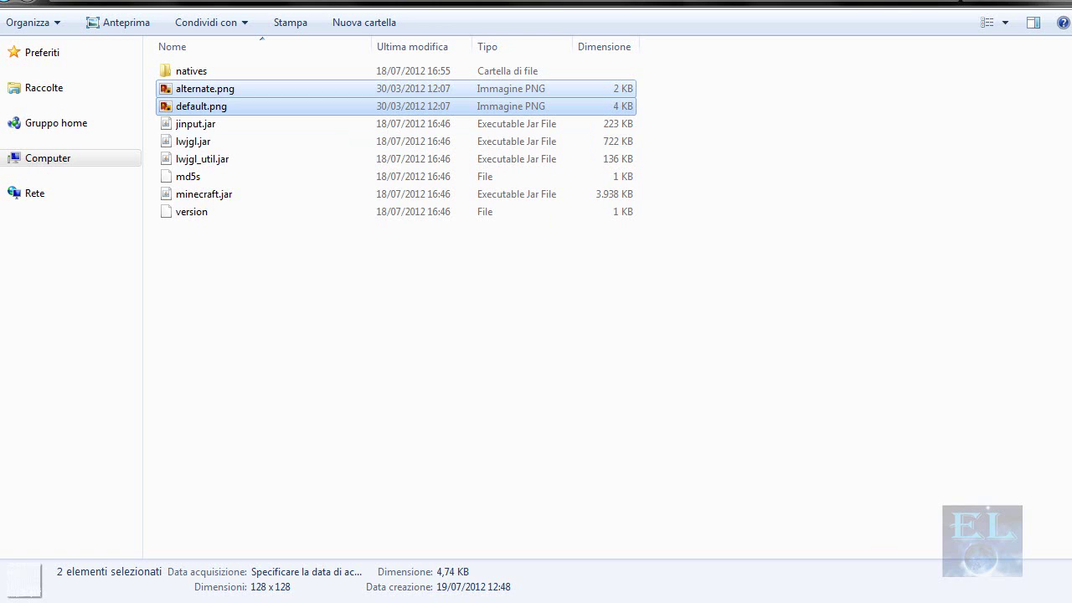
pyautogui.moveTo(1071, 366)
pyautogui.rightClick(1030, 370)
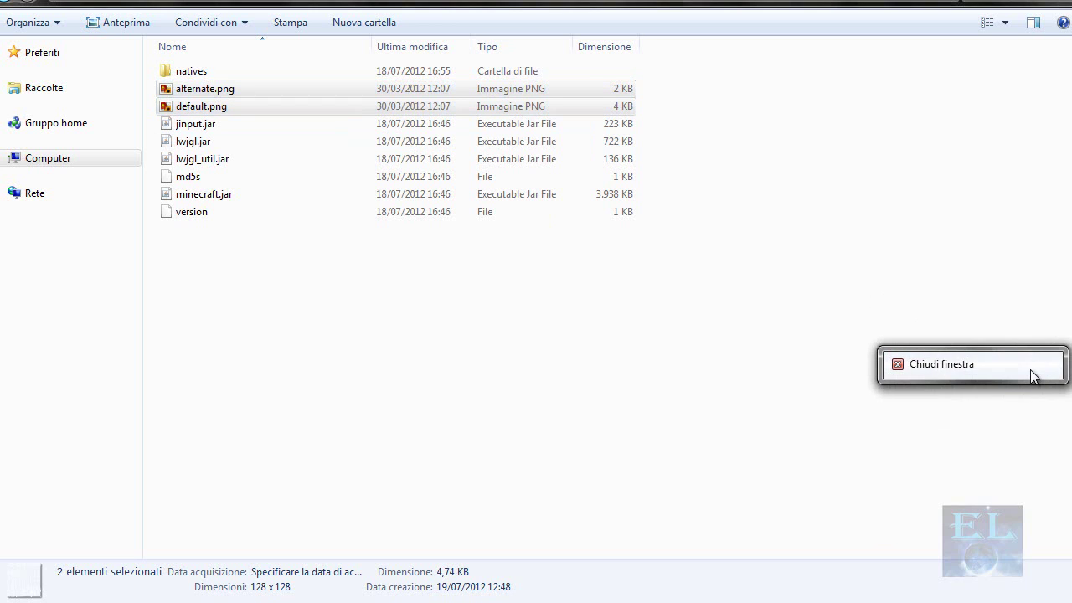
pyautogui.click(1013, 365)
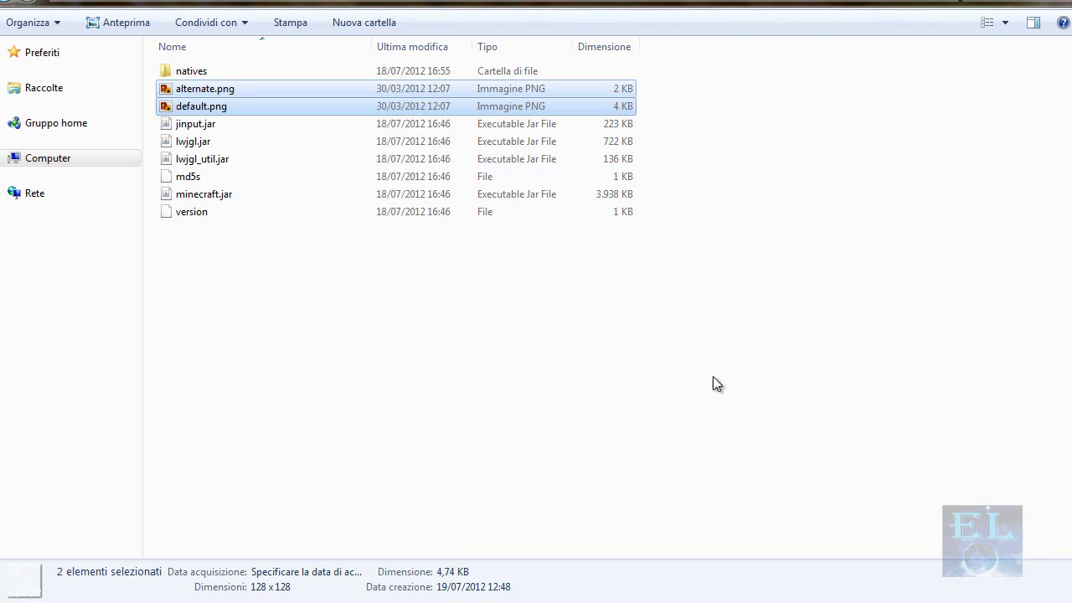
# Rename the extracted alternate.png in the bin folder to "alternate originale.png".
pyautogui.click(218, 88)
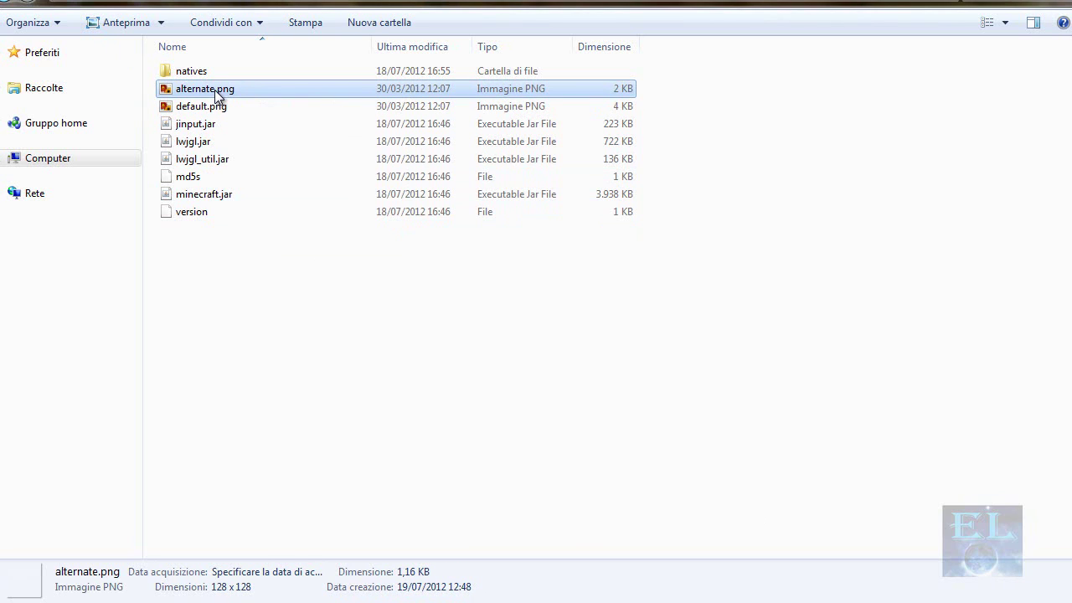
pyautogui.click(215, 89)
pyautogui.click(215, 89)
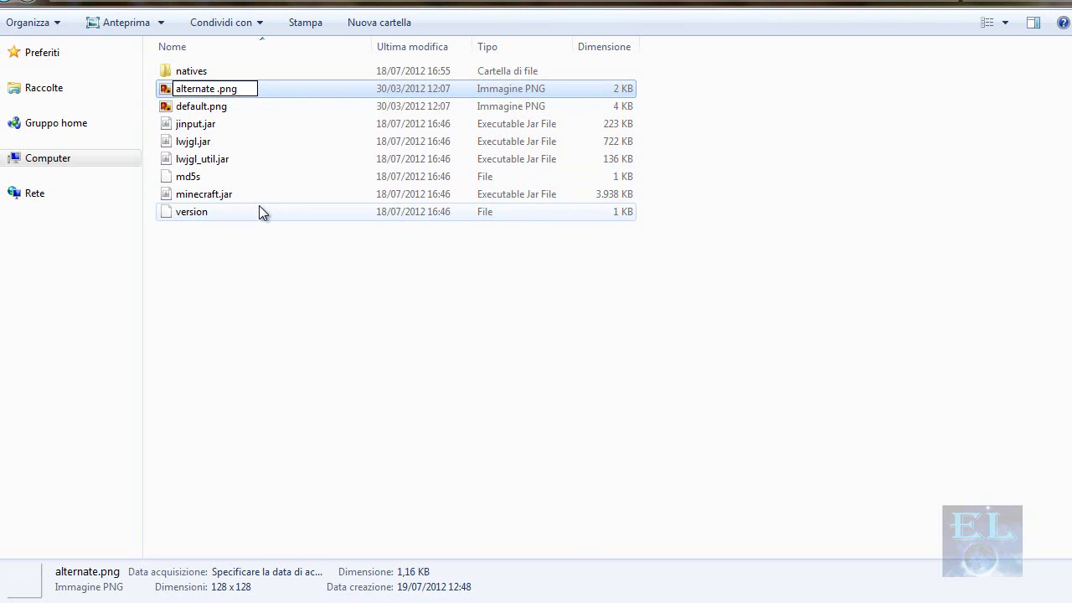
pyautogui.write('originale')
pyautogui.press('Return')
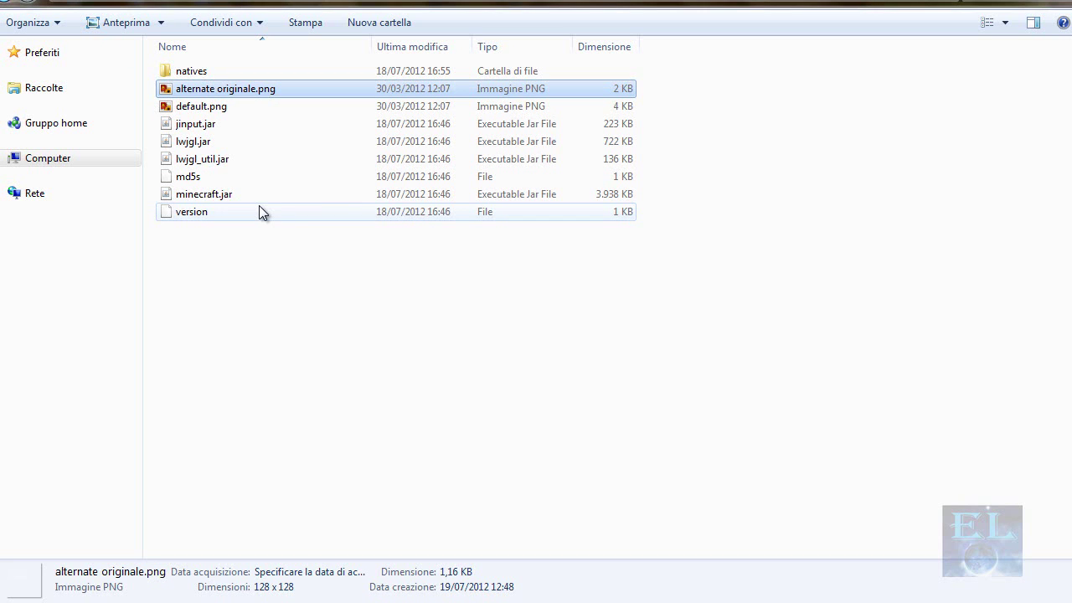
# Rename the extracted default.png in the bin folder to alternate.png.
pyautogui.click(194, 111)
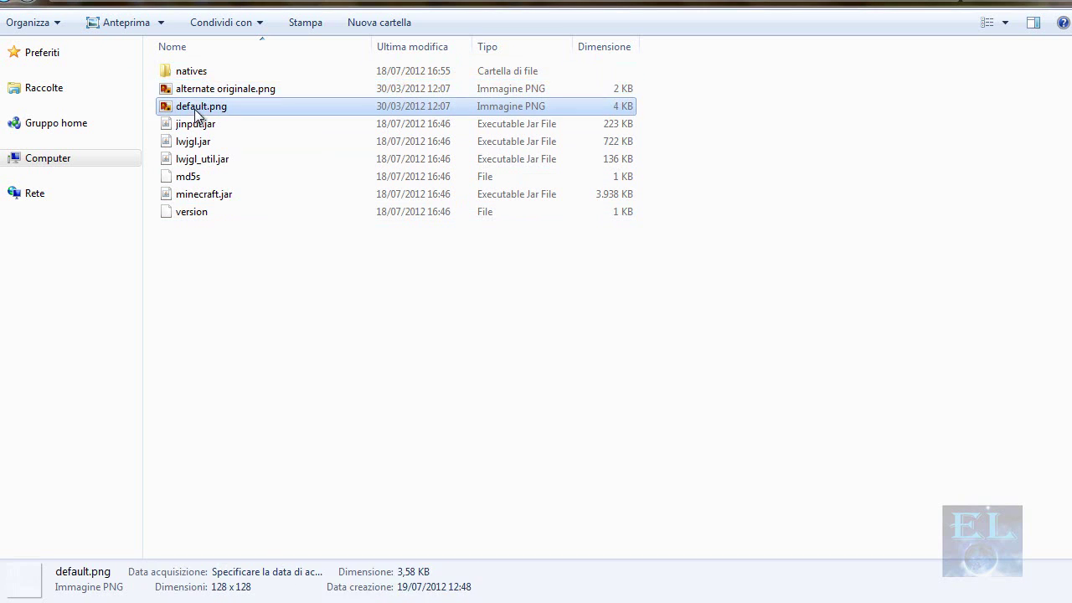
pyautogui.click(198, 111)
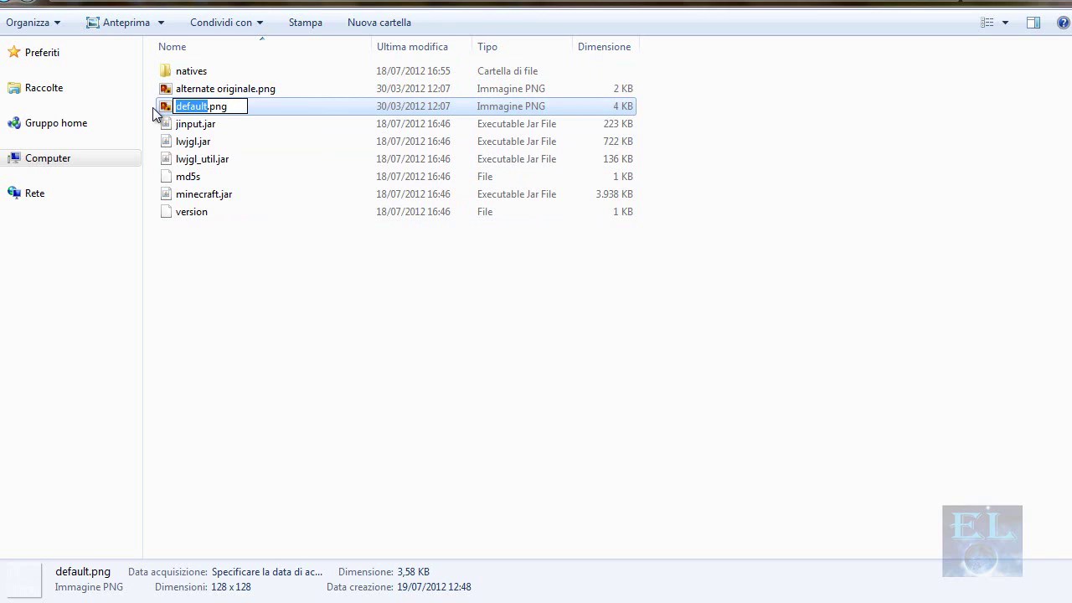
pyautogui.write('alt')
pyautogui.write('ern')
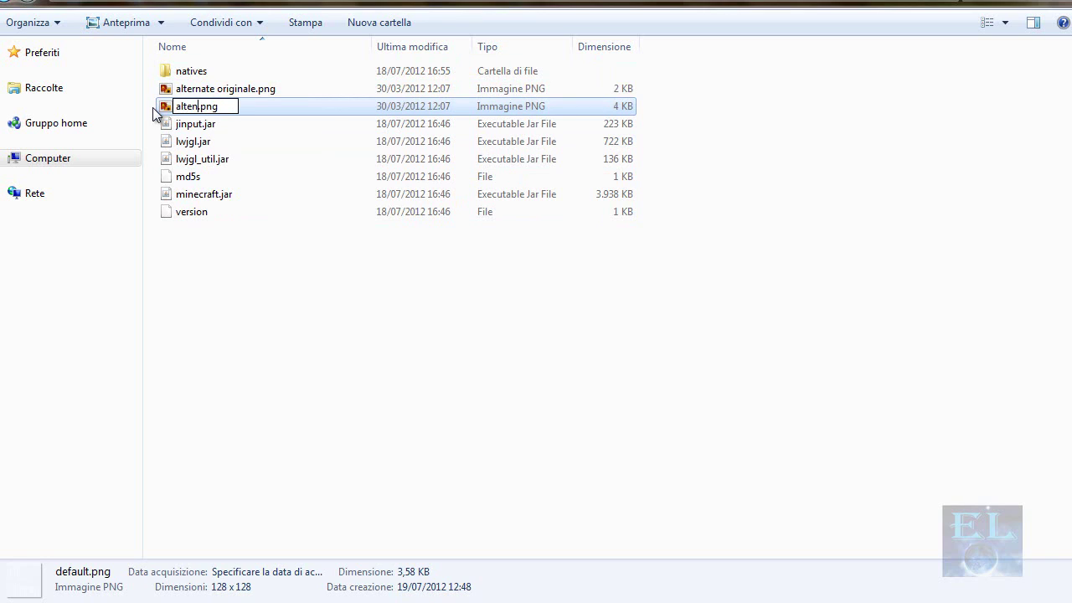
pyautogui.press('BackSpace')
pyautogui.press('BackSpace')
pyautogui.press('BackSpace')
pyautogui.press('BackSpace')
pyautogui.press('BackSpace')
pyautogui.press('BackSpace')
pyautogui.write('default')
pyautogui.press('BackSpace')
pyautogui.press('BackSpace')
pyautogui.press('BackSpace')
pyautogui.press('BackSpace')
pyautogui.press('BackSpace')
pyautogui.press('BackSpace')
pyautogui.press('BackSpace')
pyautogui.write('alternate')
pyautogui.press('Return')
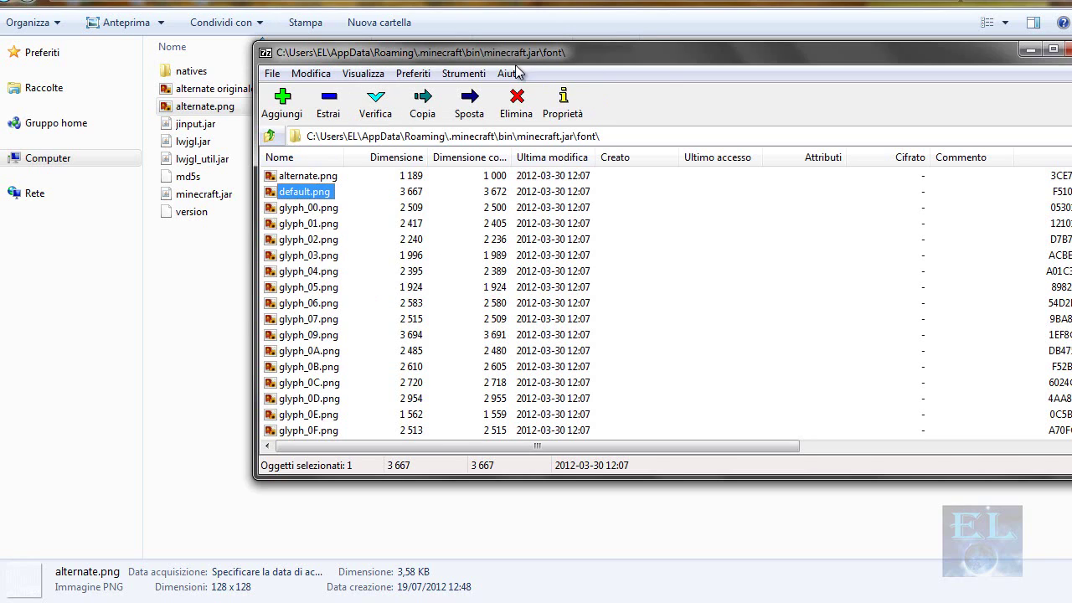
# Copy the renamed alternate.png from the bin folder into minecraft.jar's font folder, replacing the archive's existing file.
pyautogui.moveTo(528, 57); pyautogui.dragTo(572, 32)
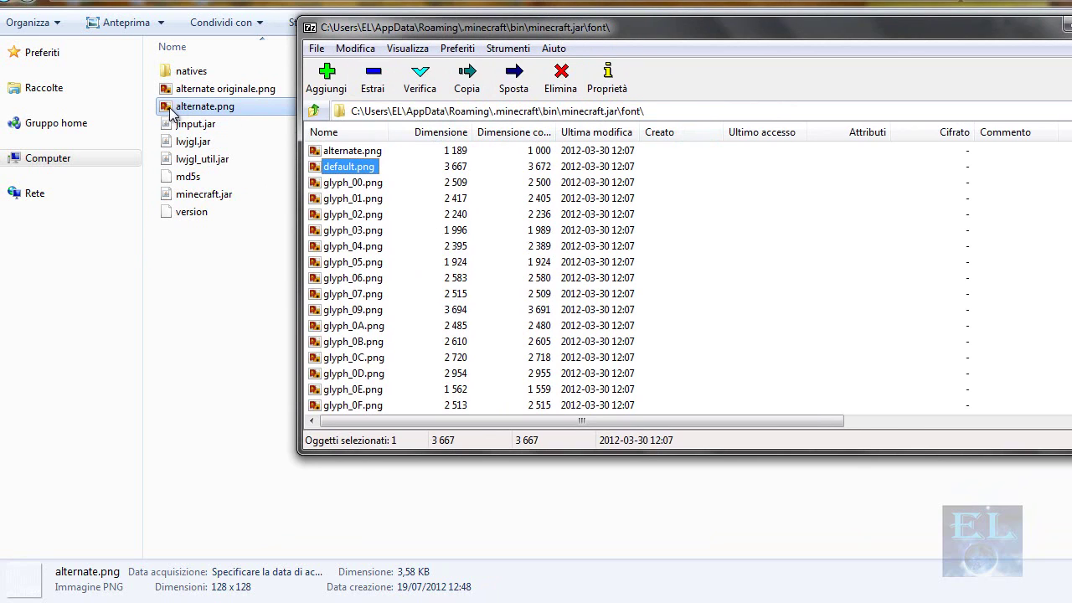
pyautogui.click(170, 113)
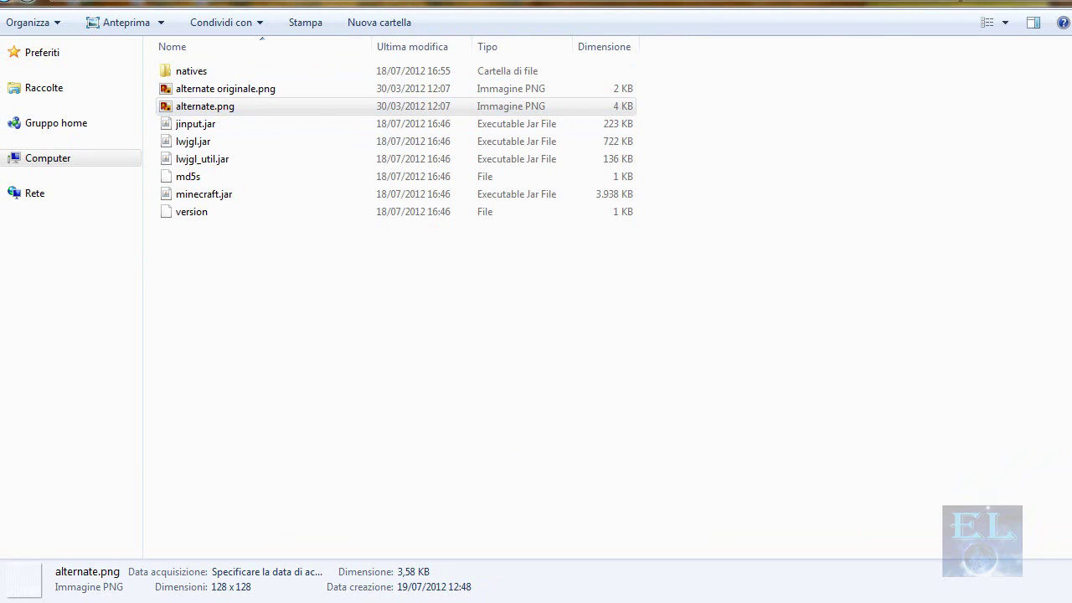
pyautogui.hotkey('alt', 'Tab')
pyautogui.moveTo(179, 108); pyautogui.dragTo(724, 195)
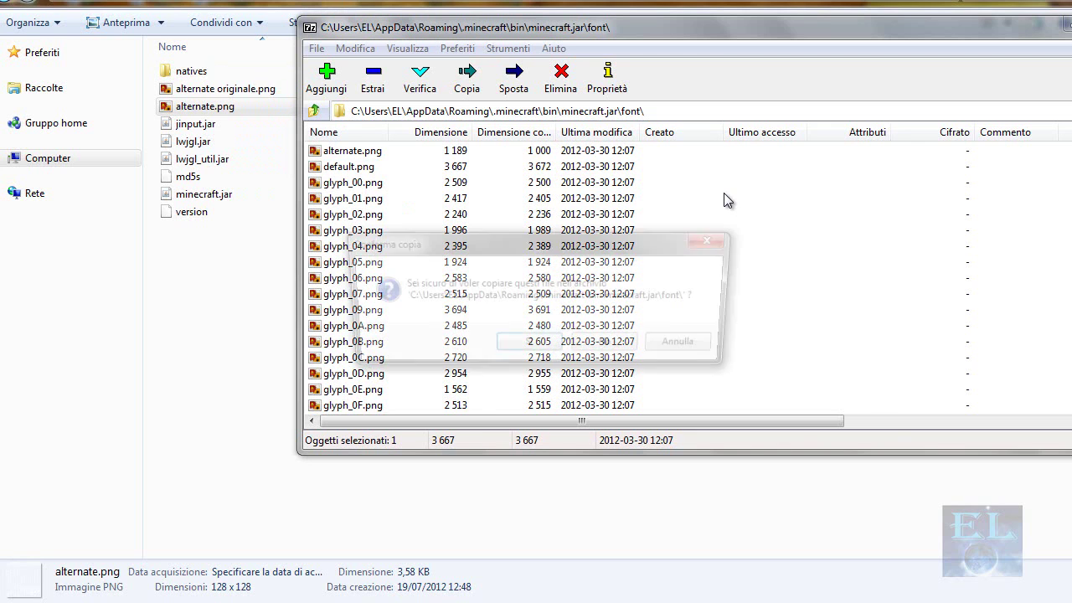
pyautogui.click(528, 347)
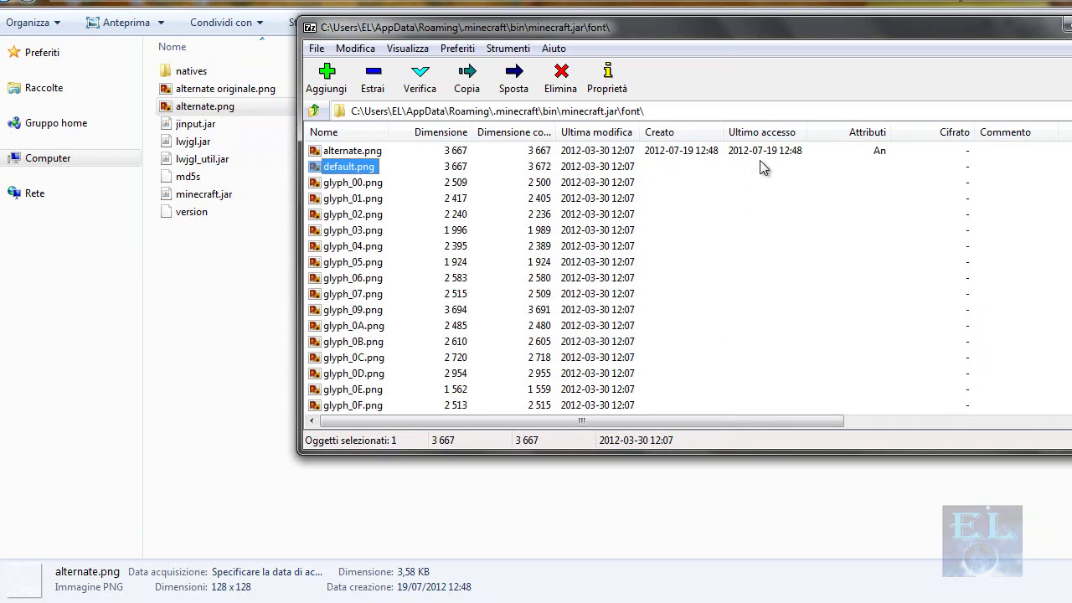
pyautogui.click(366, 152)
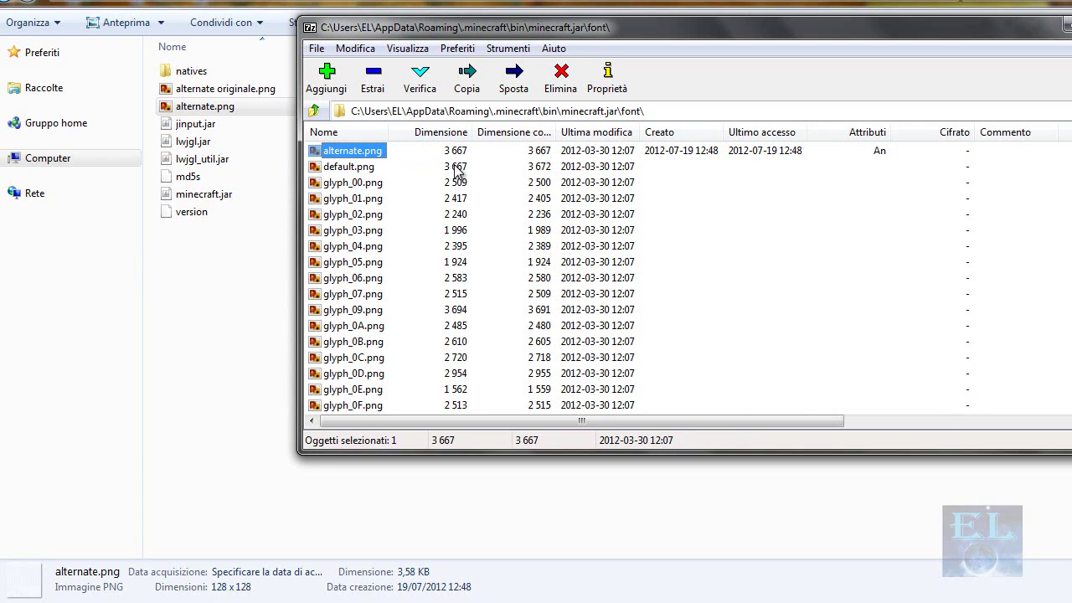
pyautogui.moveTo(419, 26); pyautogui.dragTo(370, 150)
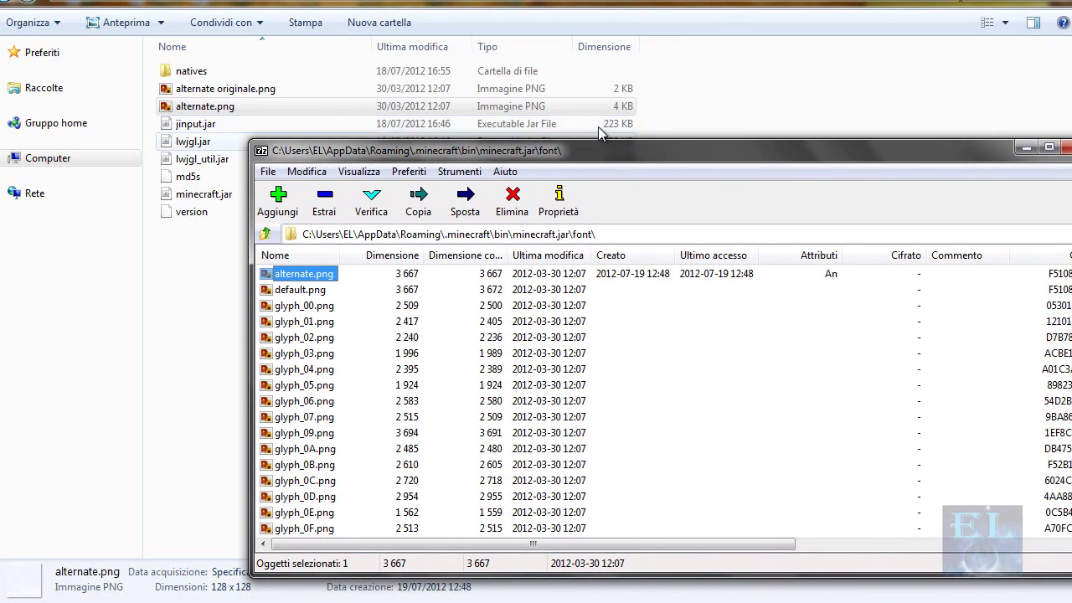
pyautogui.moveTo(586, 153); pyautogui.dragTo(582, 99)
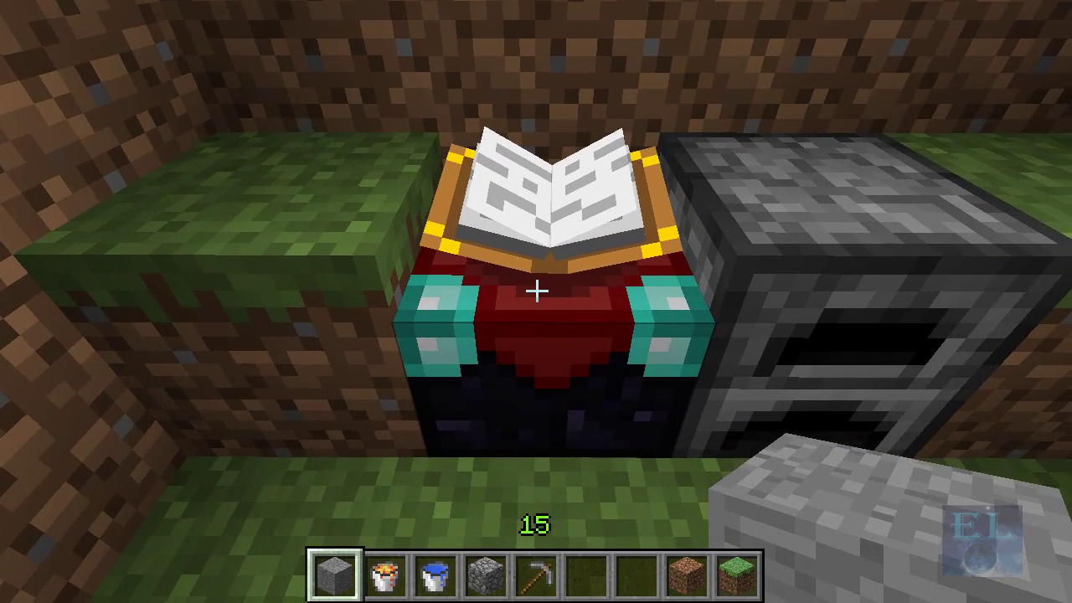
# Switch to Minecraft, put the pickaxe in the enchanting table and reinsert it to check how the enchantment names are written.
pyautogui.rightClick(537, 290)
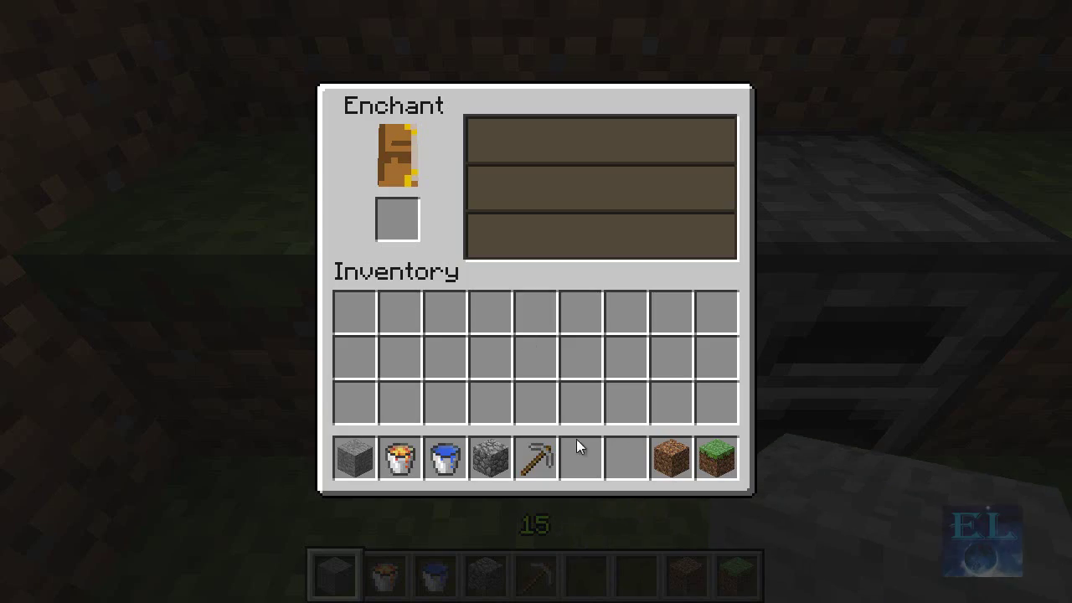
pyautogui.click(545, 462)
pyautogui.click(401, 222)
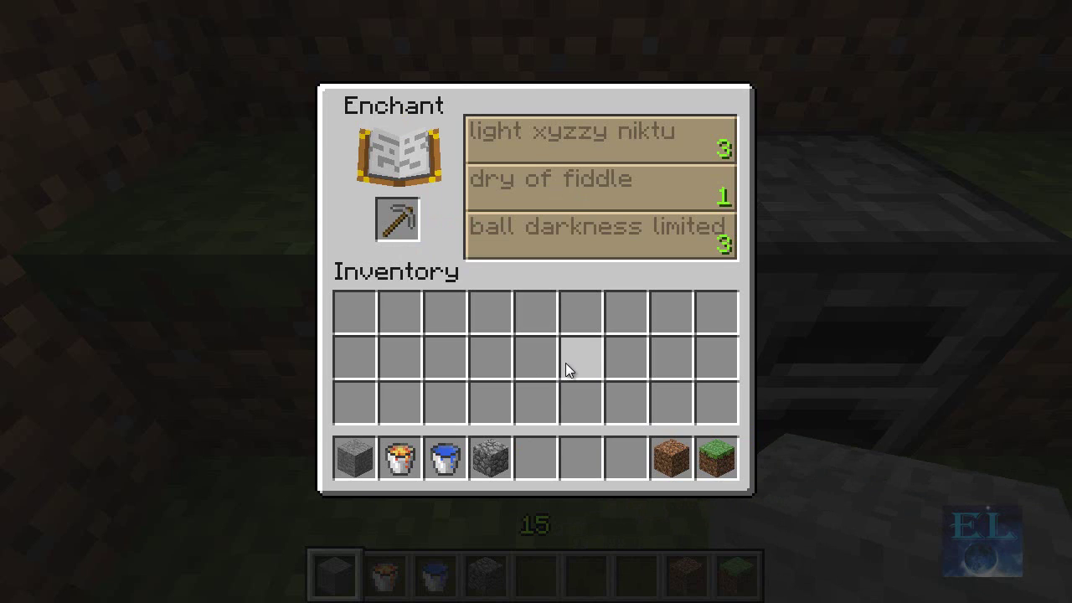
pyautogui.click(402, 210)
pyautogui.click(402, 223)
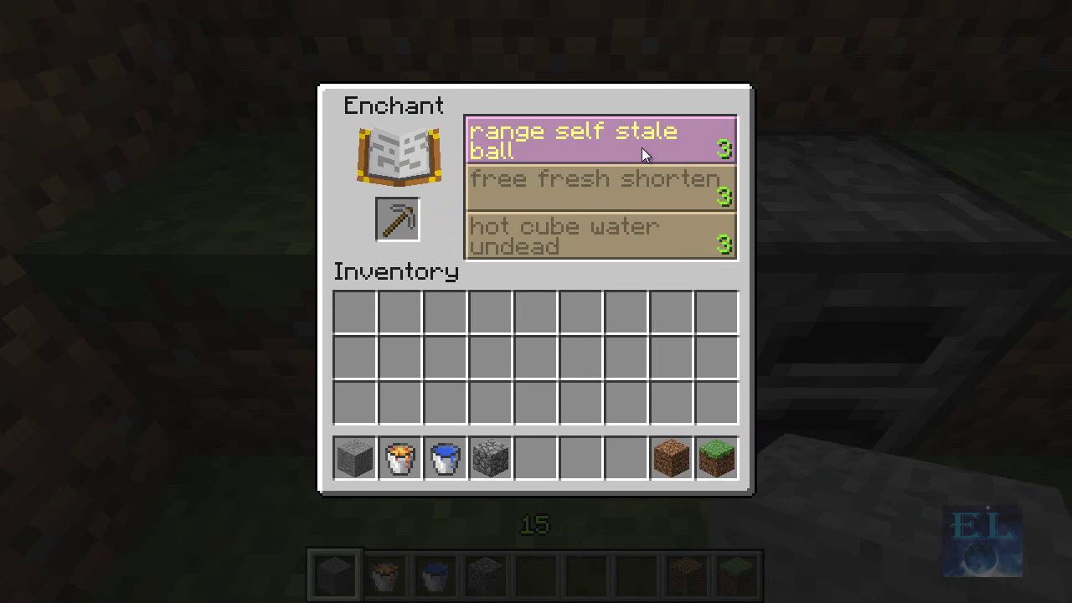
pyautogui.click(675, 247)
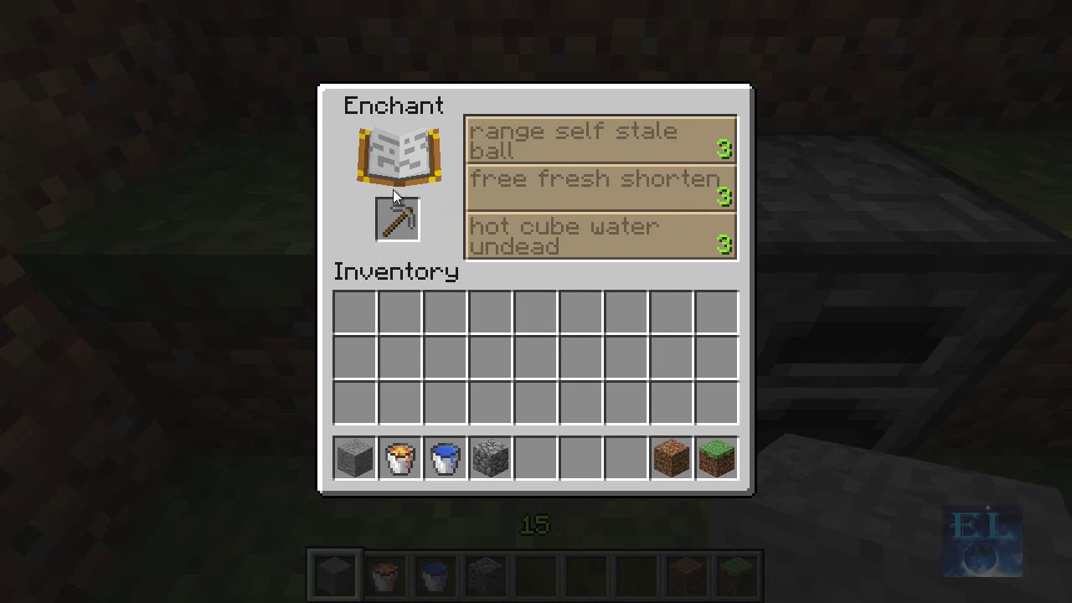